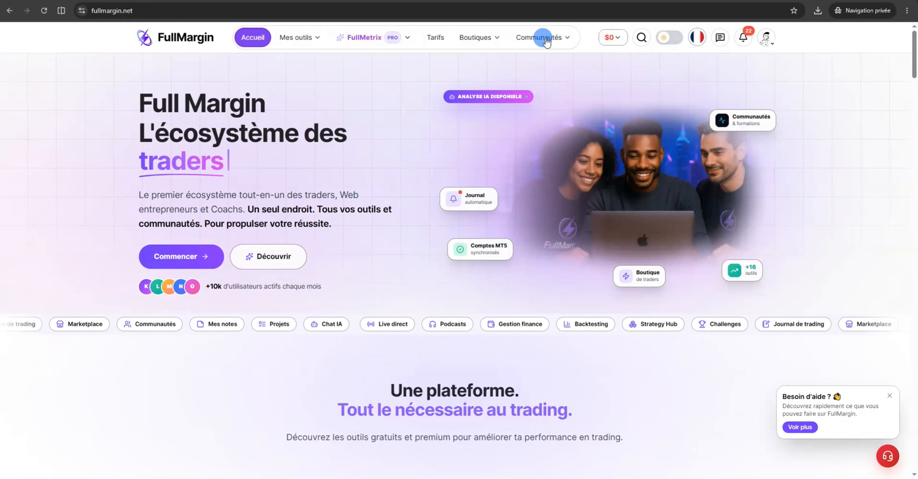
# Open the promo codes page of the seller's own shop
pyautogui.click(476, 37)
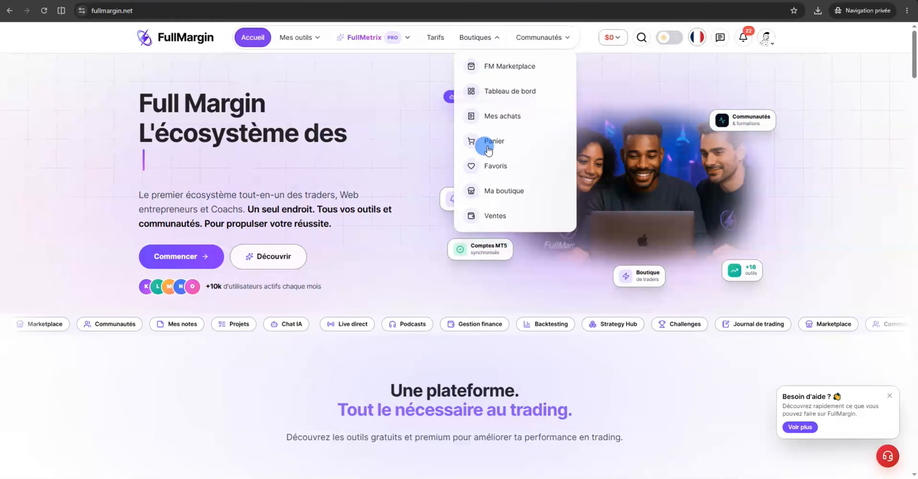
pyautogui.click(498, 194)
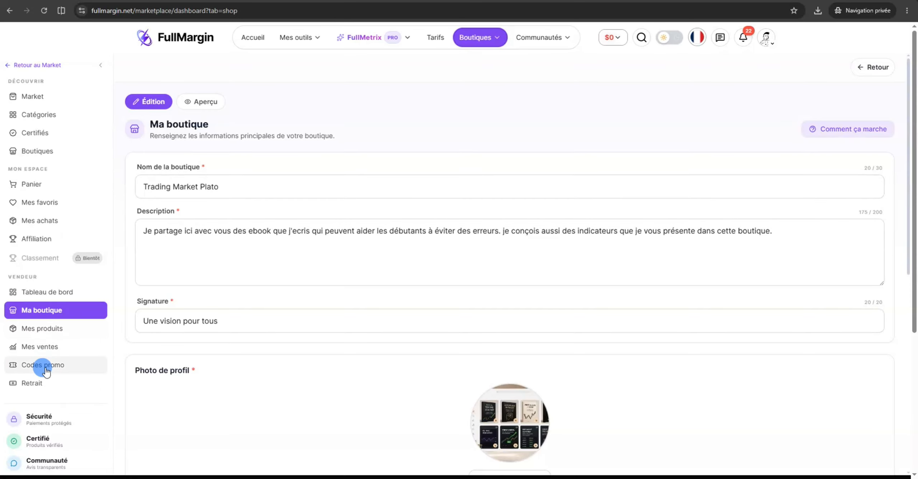
pyautogui.click(46, 369)
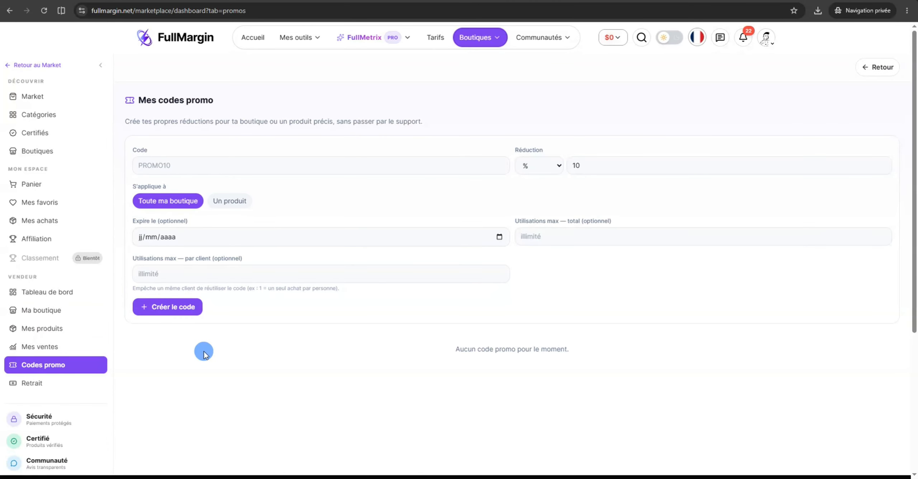
# Enter ALI50 as the new promo code and set its reduction to 50 %
pyautogui.click(216, 165)
pyautogui.write('ALI50')
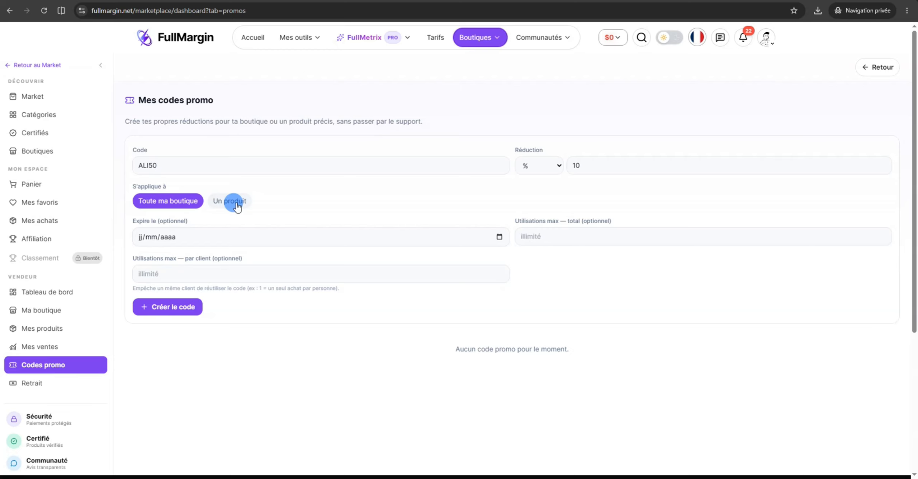
pyautogui.click(583, 164)
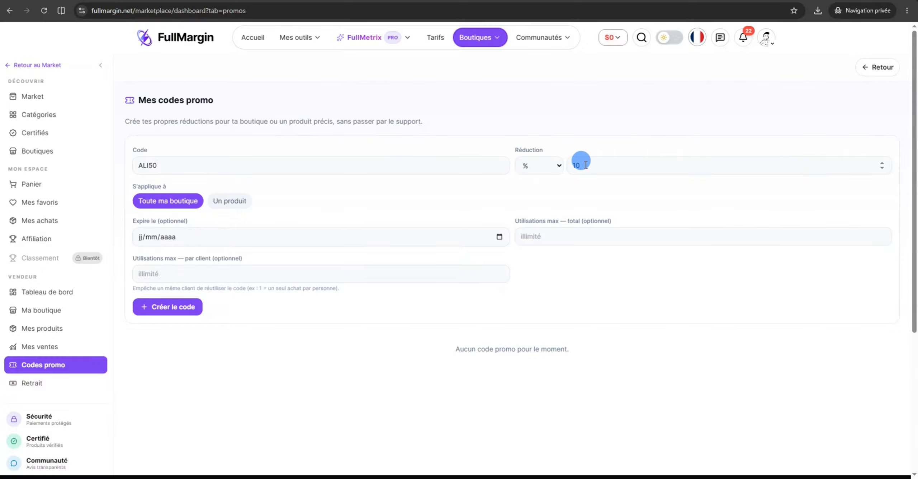
pyautogui.click(591, 169)
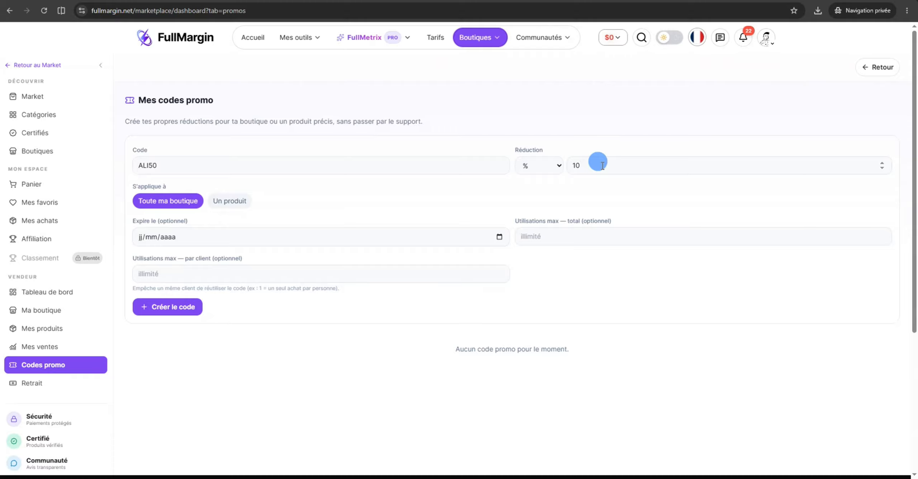
pyautogui.write('0')
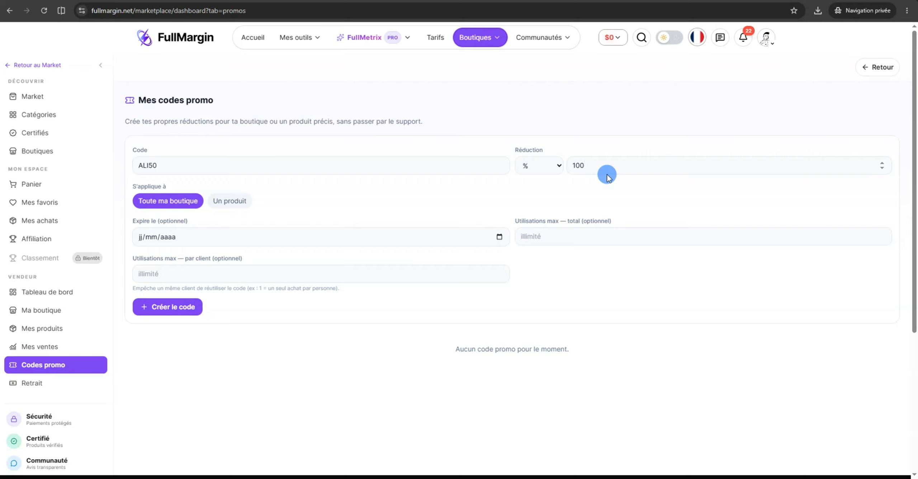
pyautogui.press('BackSpace')
pyautogui.press('BackSpace')
pyautogui.write('5')
pyautogui.press('BackSpace')
pyautogui.press('BackSpace')
pyautogui.write('050')
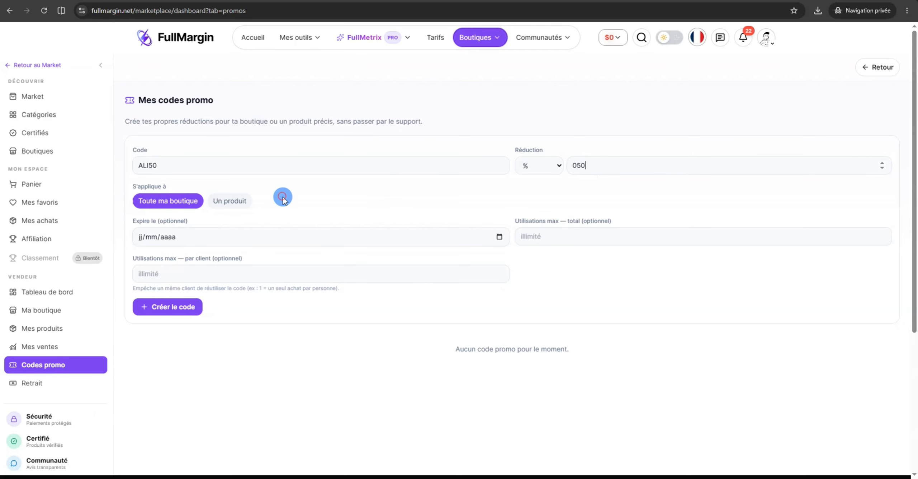
# Restrict the promo code to a single product, Le Guide du Trader Discipliné
pyautogui.click(177, 207)
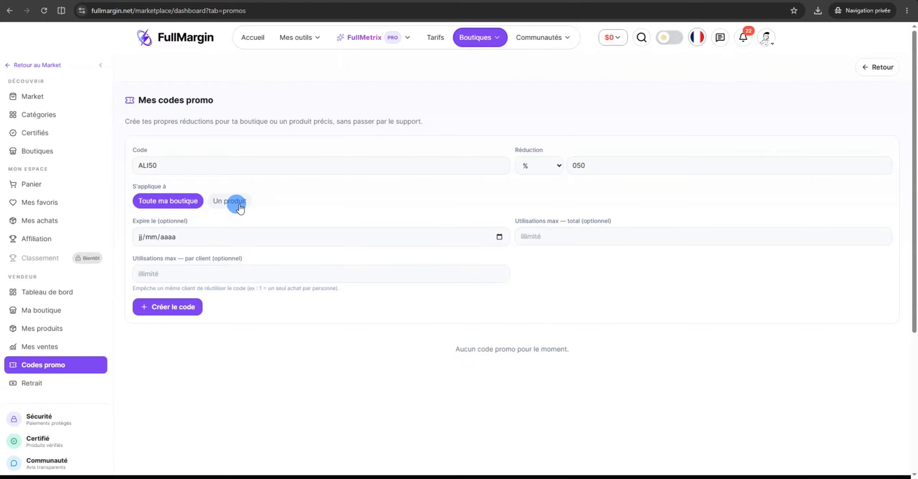
pyautogui.click(228, 199)
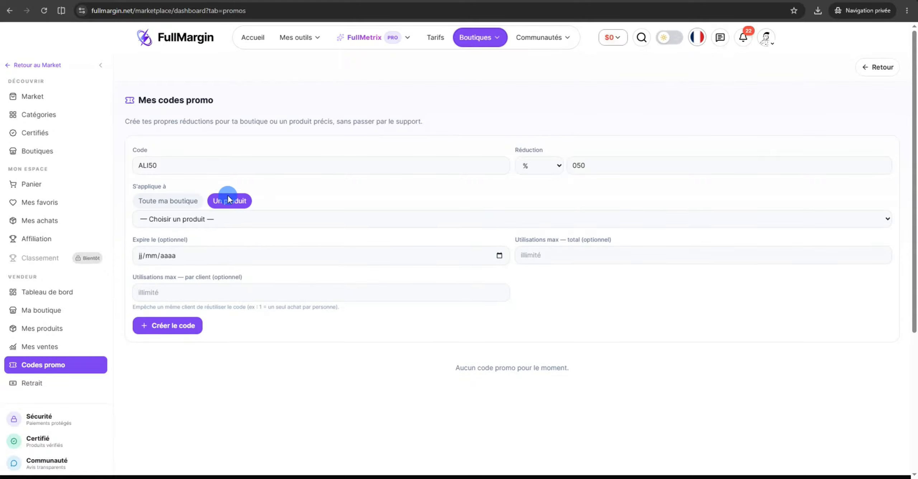
pyautogui.click(211, 221)
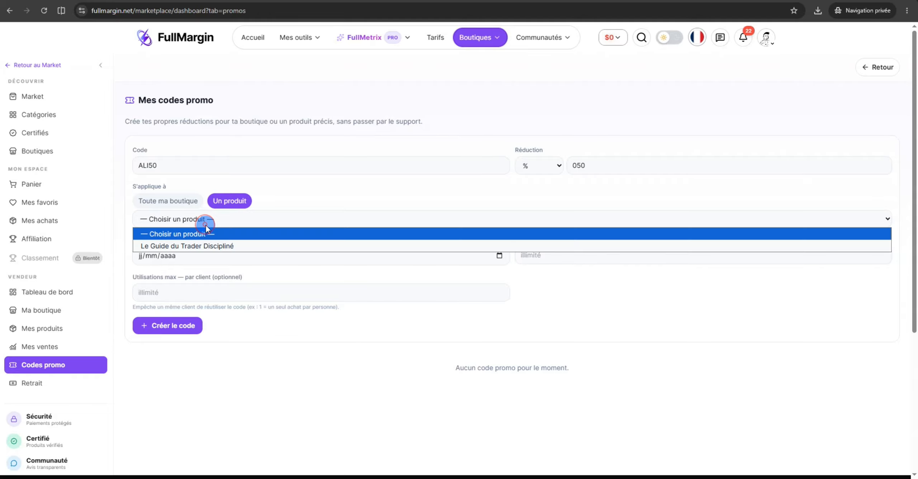
pyautogui.click(184, 246)
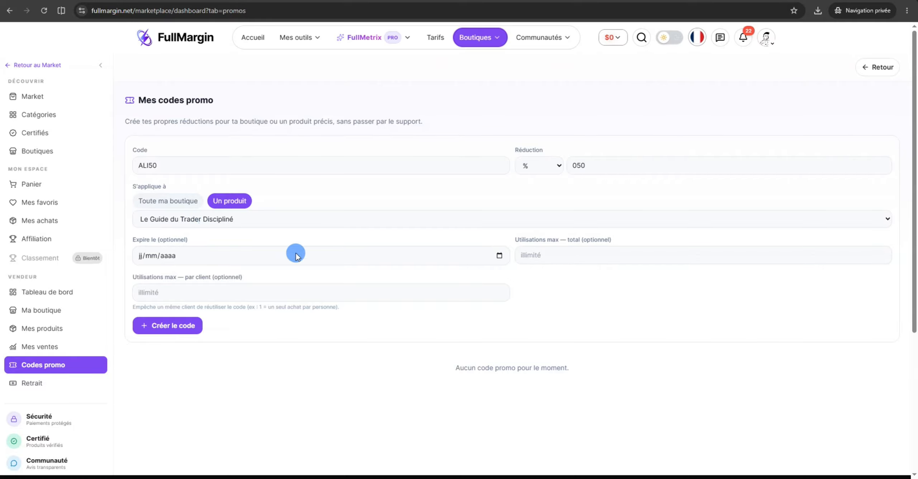
pyautogui.click(167, 256)
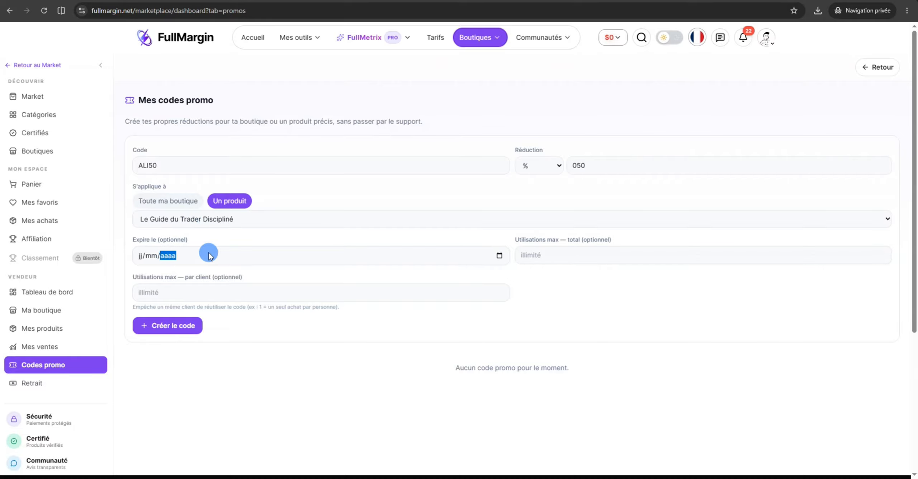
pyautogui.click(499, 256)
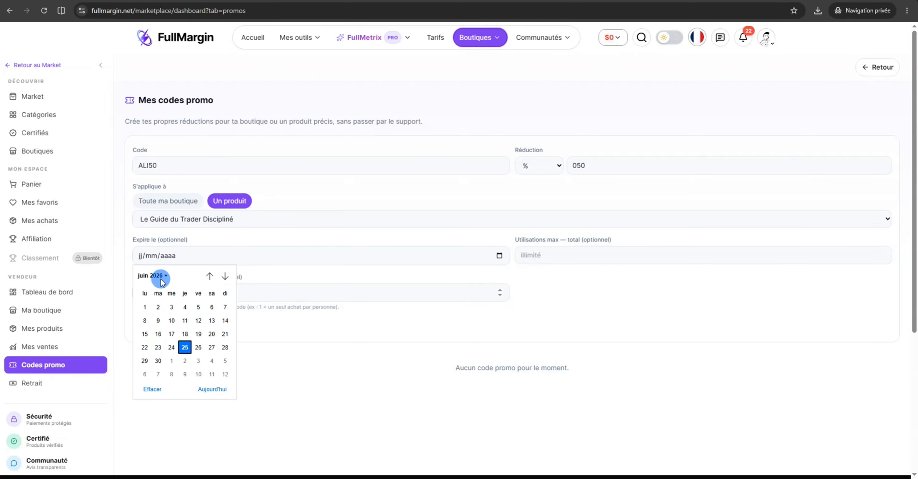
pyautogui.click(307, 261)
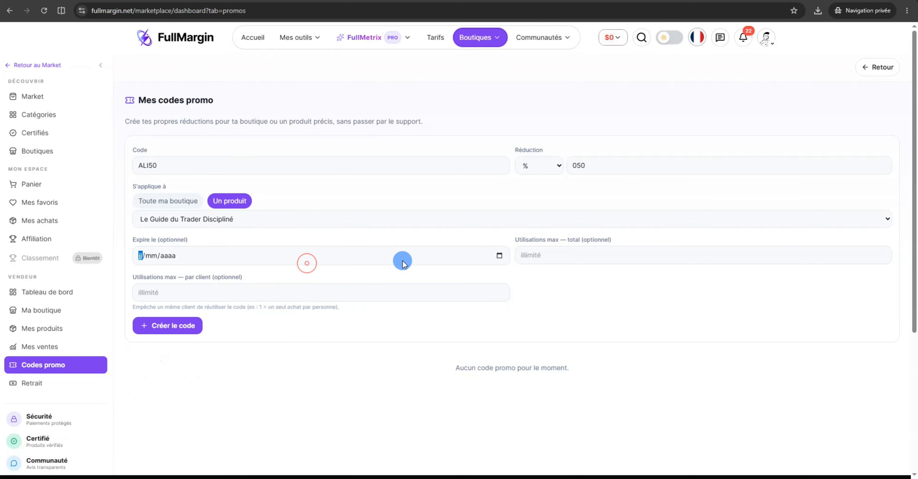
# Limit the promo code to 10 total uses and 1 use per customer
pyautogui.click(571, 257)
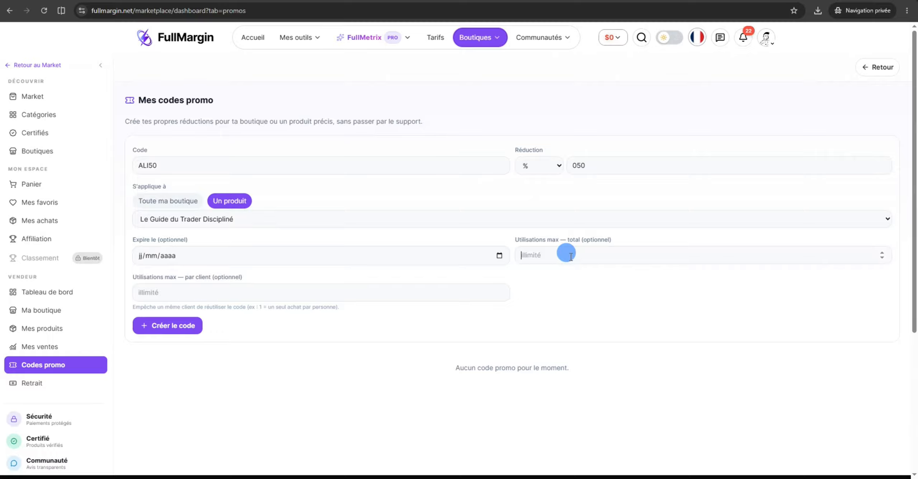
pyautogui.write('10')
pyautogui.click(148, 289)
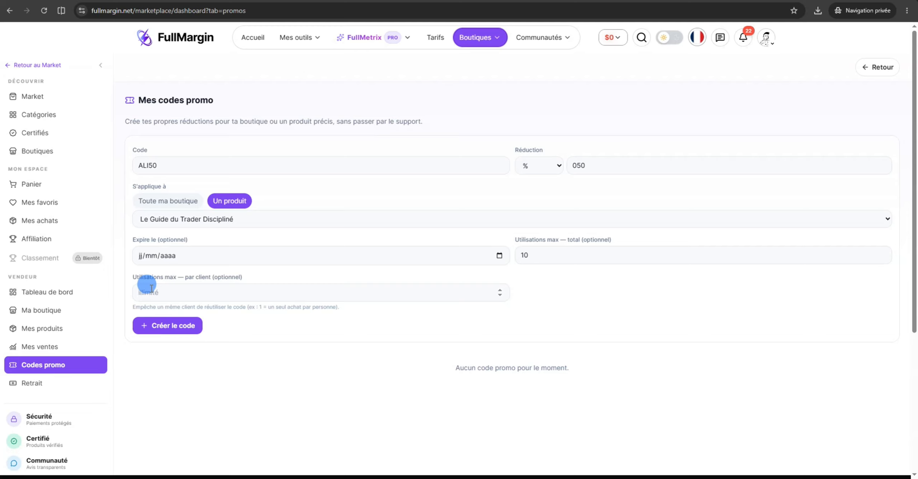
pyautogui.write('1')
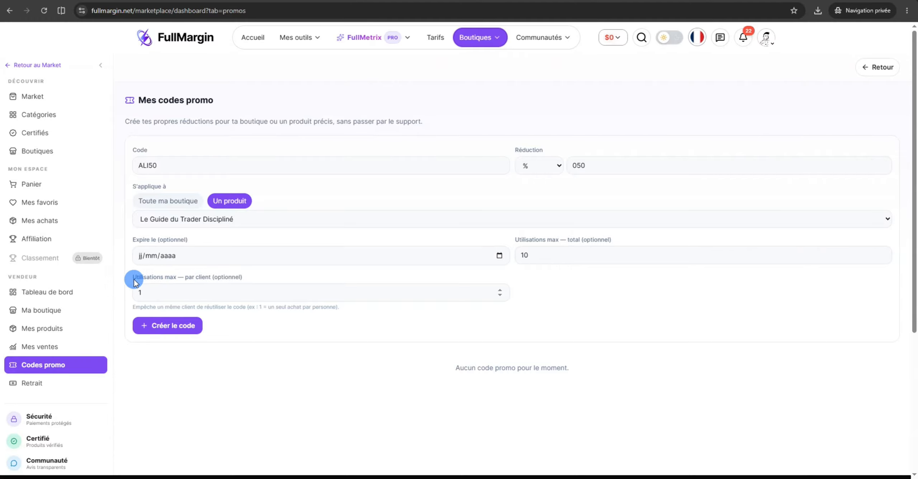
pyautogui.moveTo(133, 277); pyautogui.dragTo(239, 274)
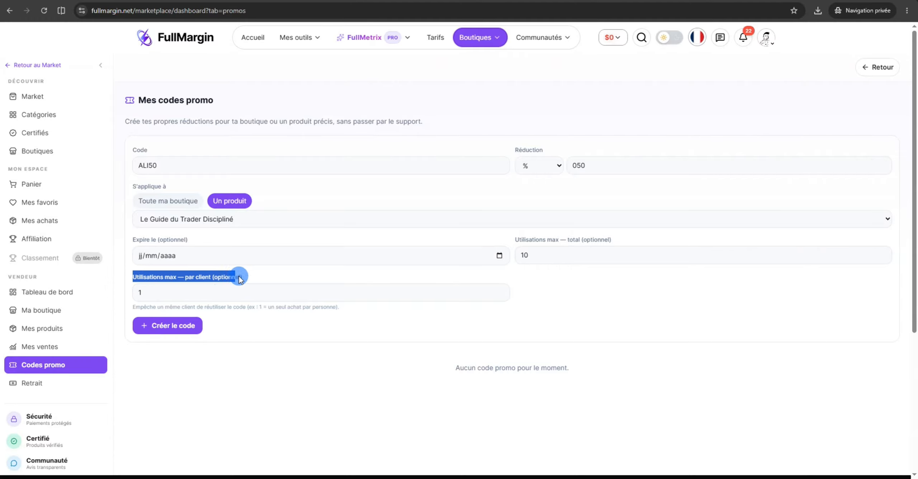
pyautogui.moveTo(507, 235); pyautogui.dragTo(621, 238)
pyautogui.click(620, 238)
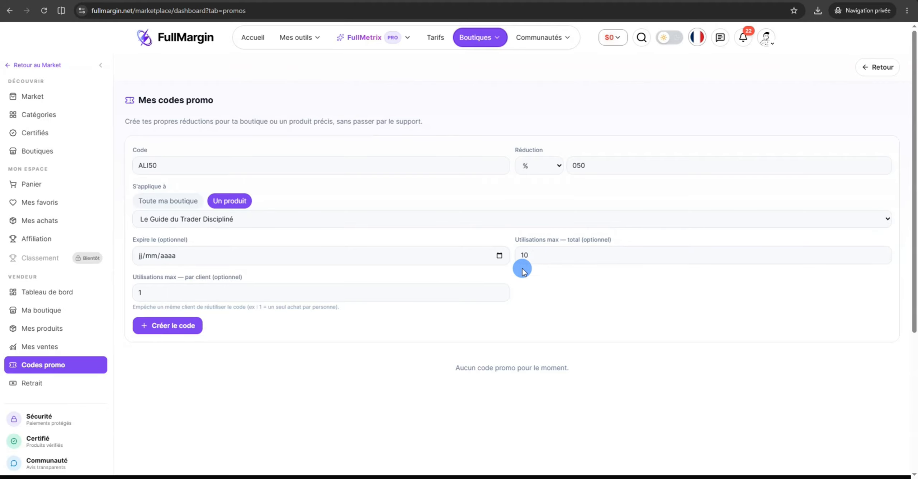
# Create the promo code and review its name and usage limits in the code list
pyautogui.click(157, 325)
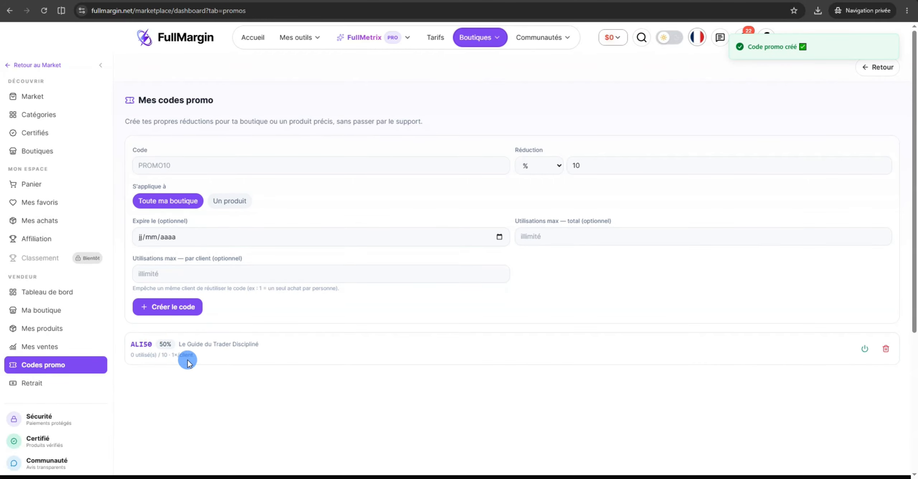
pyautogui.moveTo(199, 355); pyautogui.dragTo(138, 355)
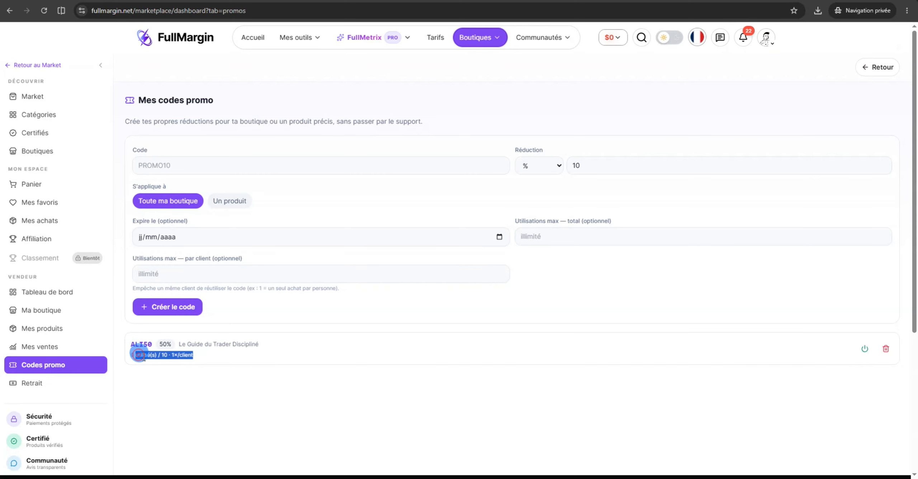
pyautogui.click(146, 357)
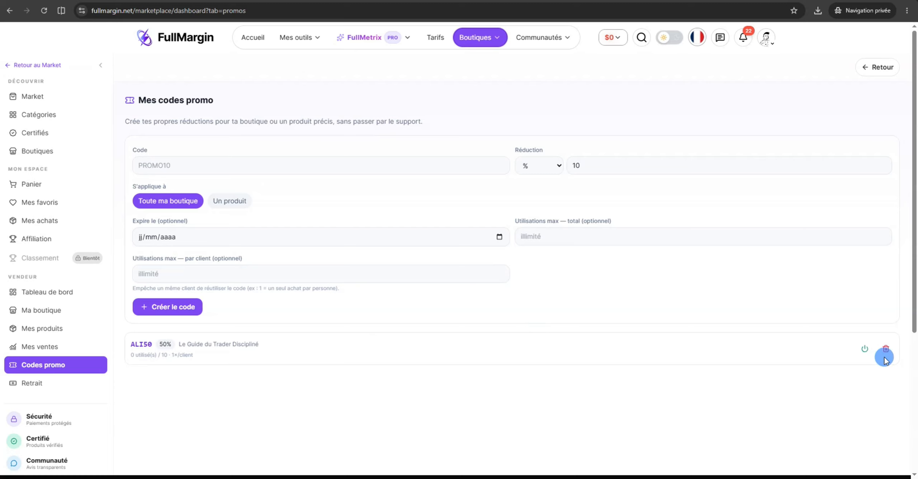
pyautogui.moveTo(169, 347); pyautogui.dragTo(130, 348)
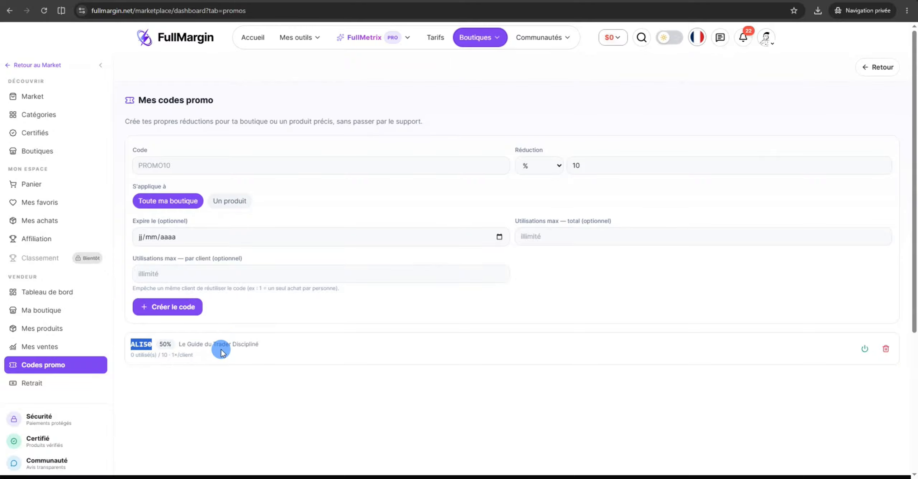
pyautogui.click(196, 356)
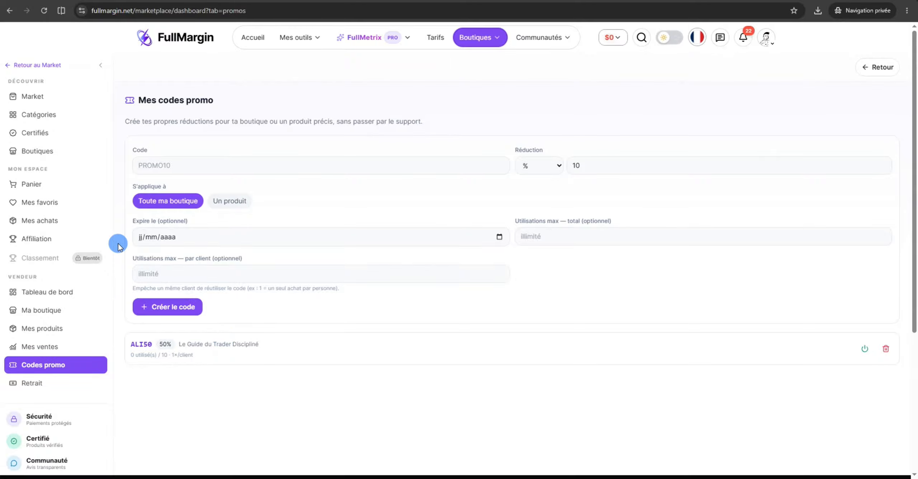
# Open the product page of Le Guide du Trader Discipliné from the marketplace's newest products
pyautogui.click(40, 96)
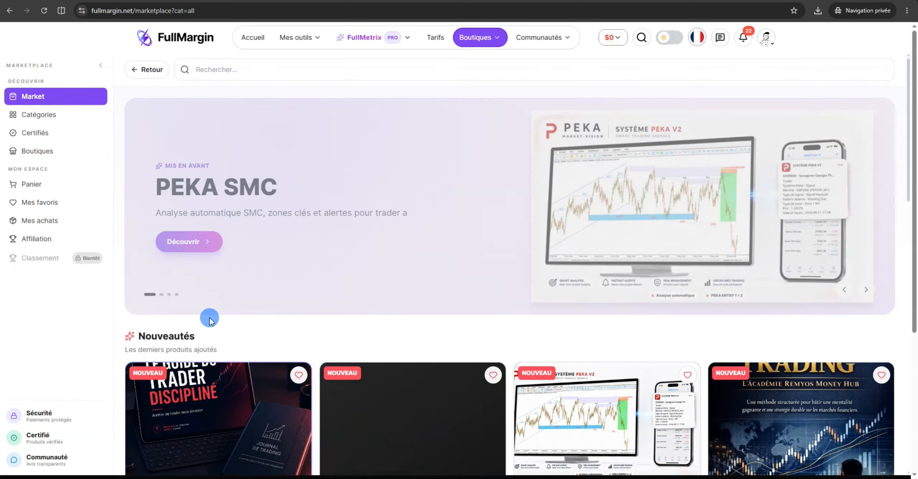
pyautogui.scroll(-1, 215, 309)
pyautogui.scroll(-2, 229, 351)
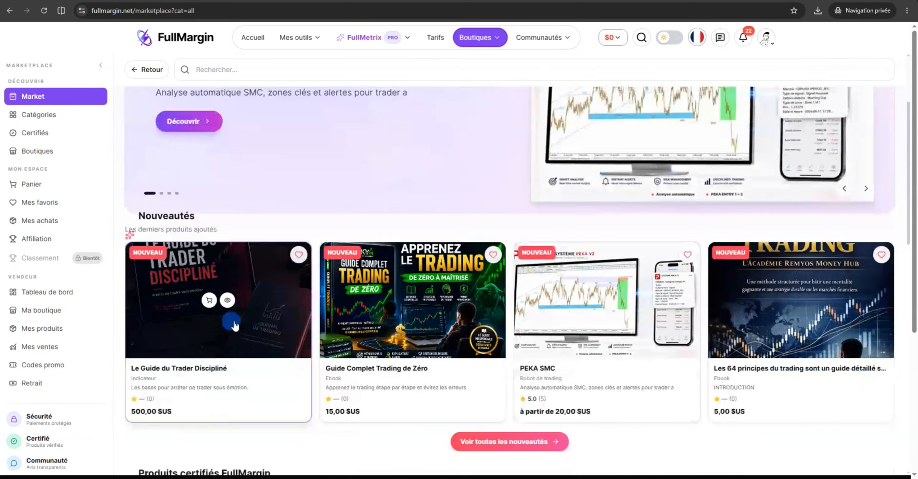
pyautogui.click(216, 375)
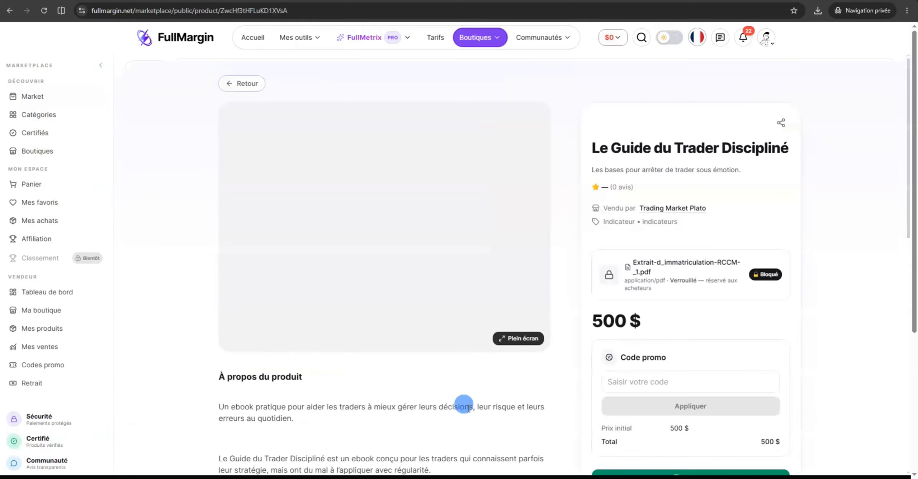
# Apply the promo code ALI50 on the product page and check the discount and the total
pyautogui.scroll(-10, 605, 373)
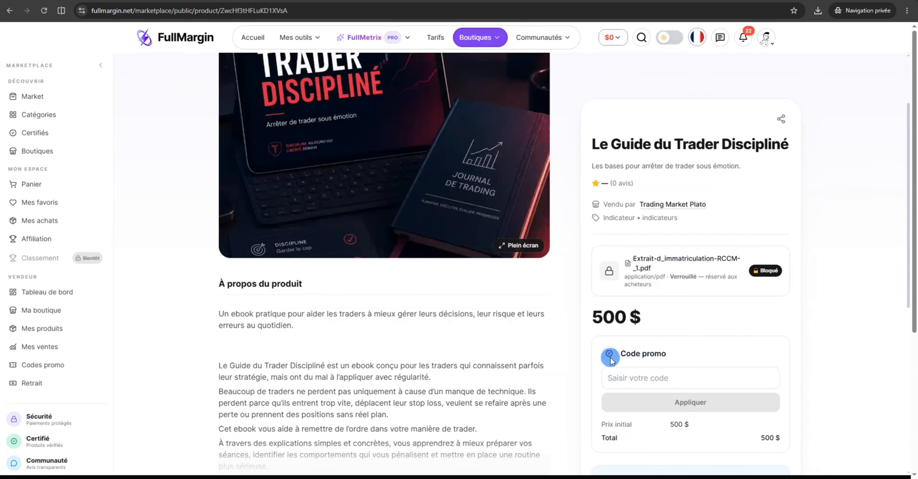
pyautogui.scroll(-2, 611, 357)
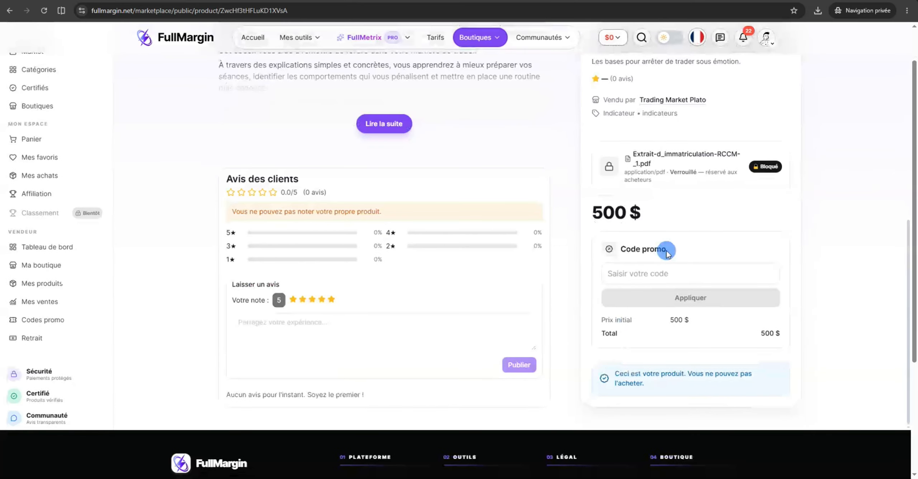
pyautogui.click(633, 274)
pyautogui.write('ALI50')
pyautogui.click(645, 296)
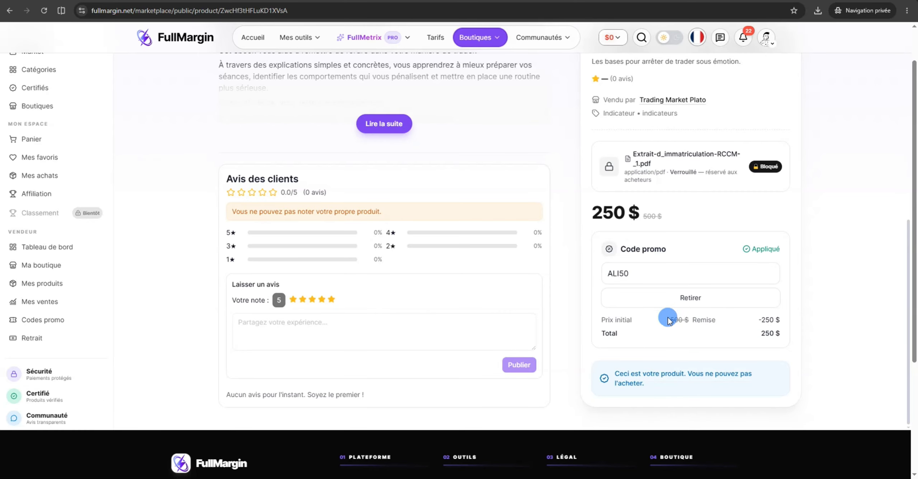
pyautogui.click(756, 319)
pyautogui.moveTo(774, 319); pyautogui.dragTo(784, 335)
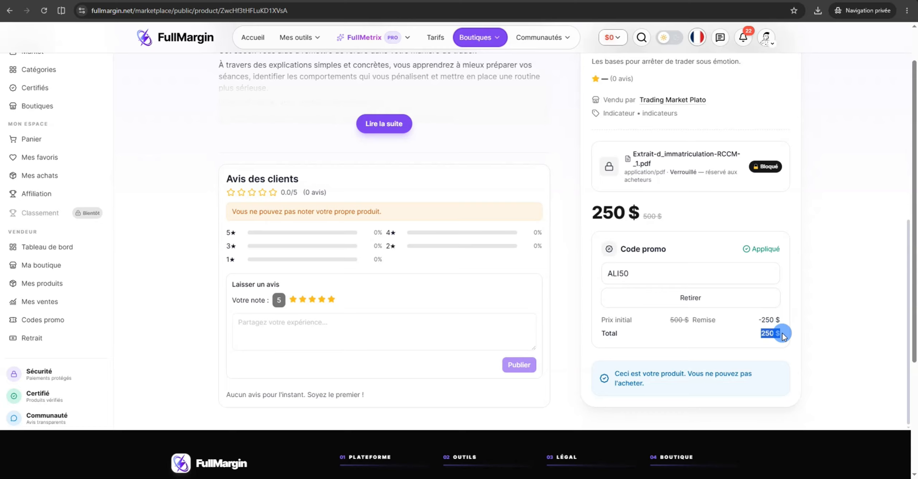
pyautogui.scroll(10, 783, 335)
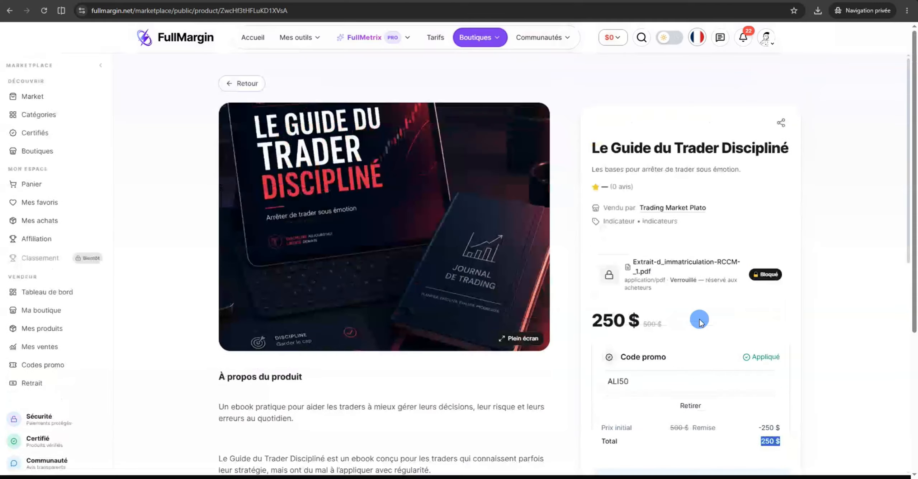